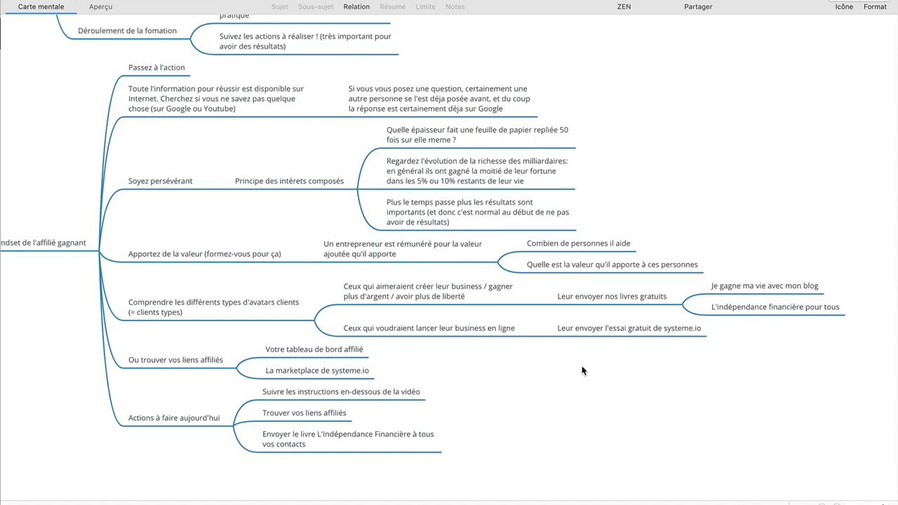
Point out the free-books topic and its two book titles in the mind map's customer-avatars branch.
click(590, 307)
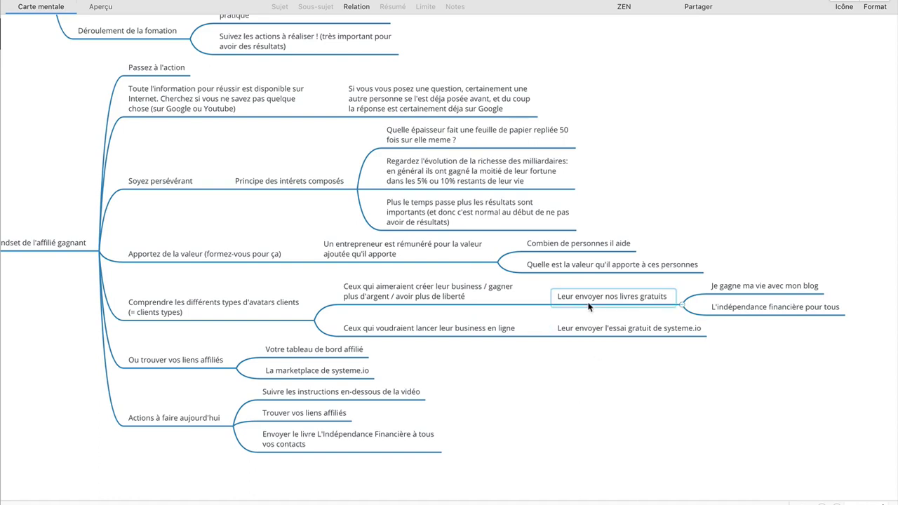
click(726, 286)
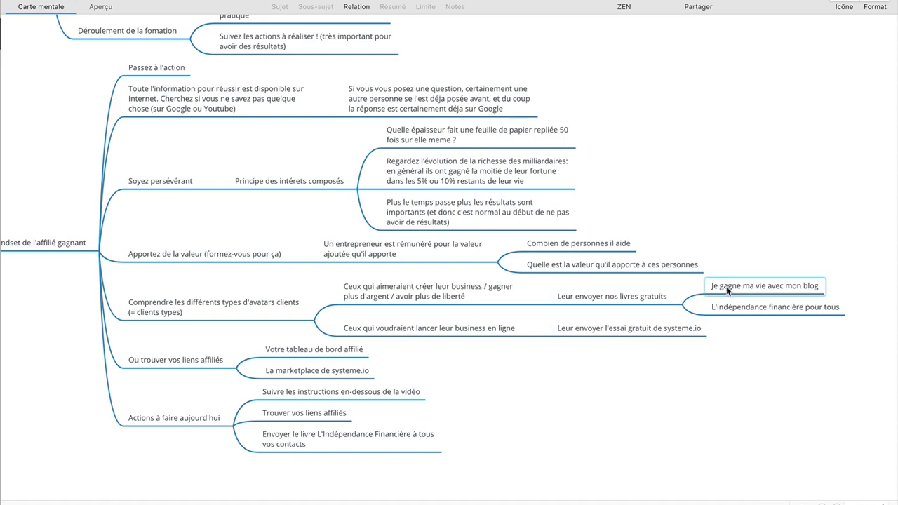
click(754, 312)
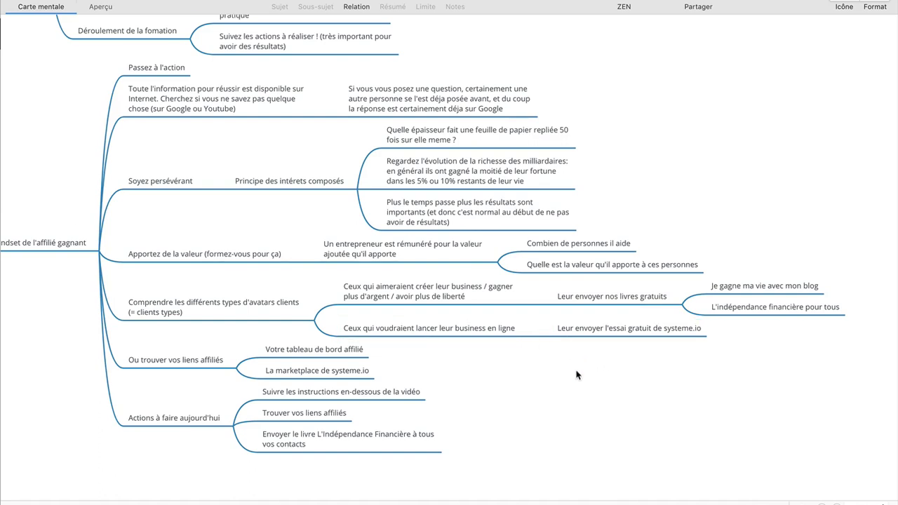
scroll(572, 350, down, 3)
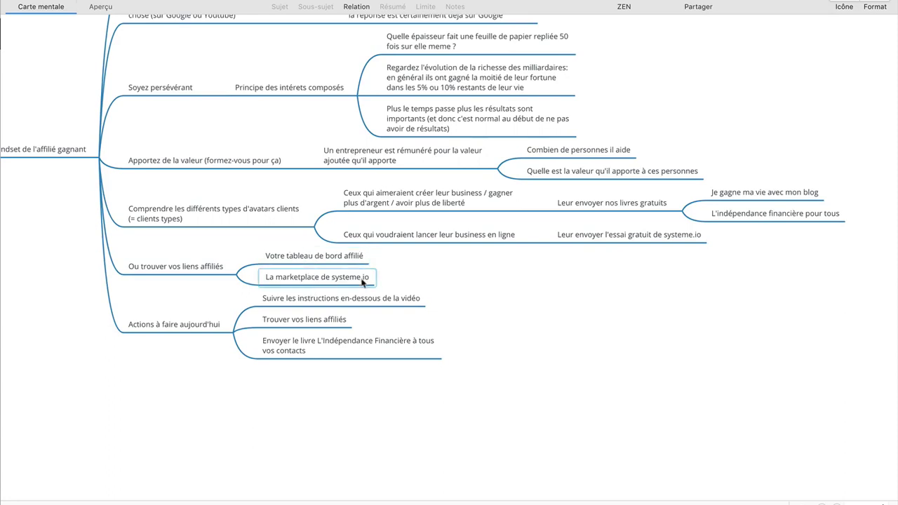
Switch to the browser, show the systeme.io affiliate dashboard, and highlight the total commissions in euros.
key(super+Tab)
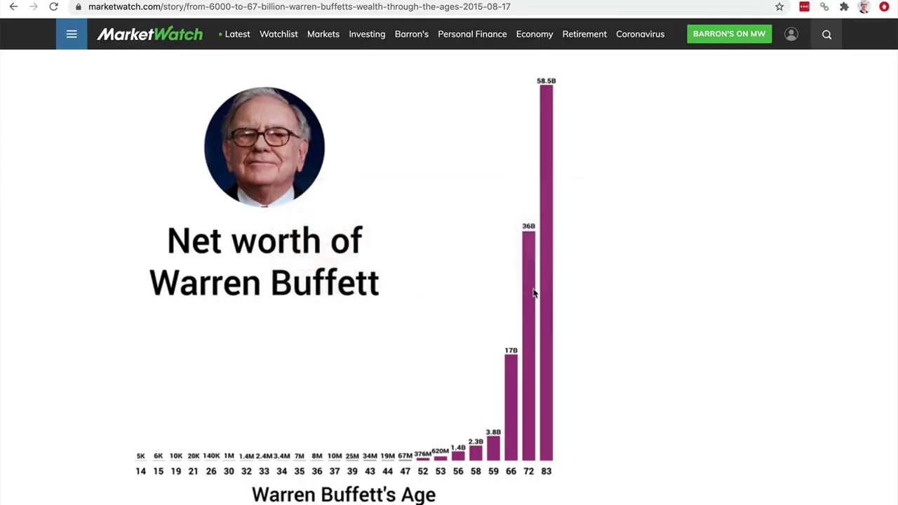
key(ctrl+Tab)
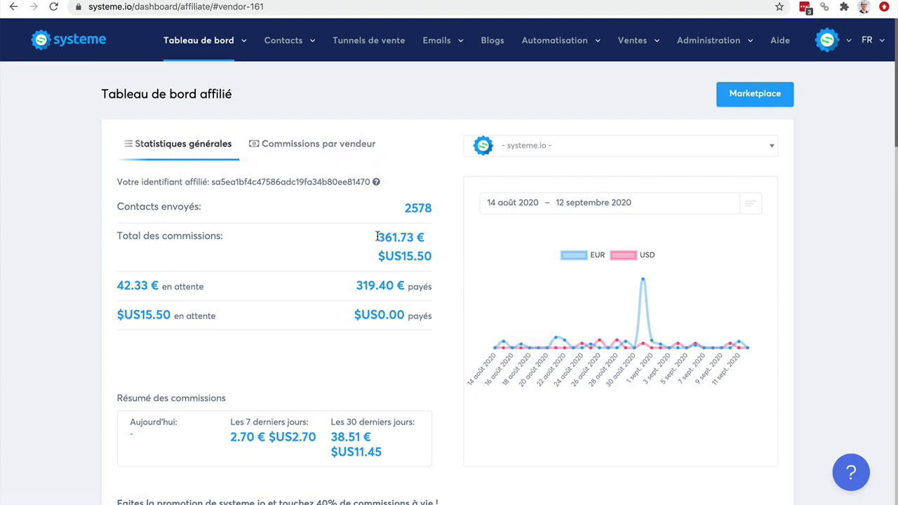
drag(379, 237, 406, 238)
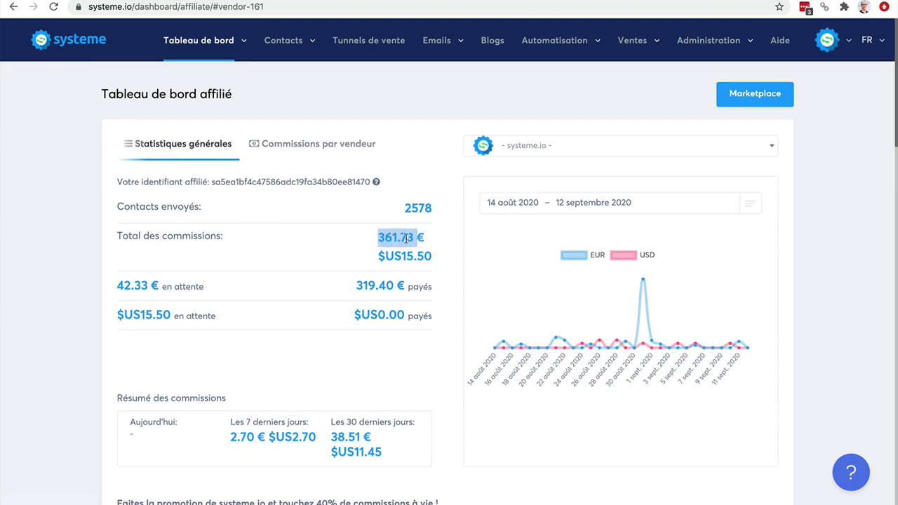
click(406, 239)
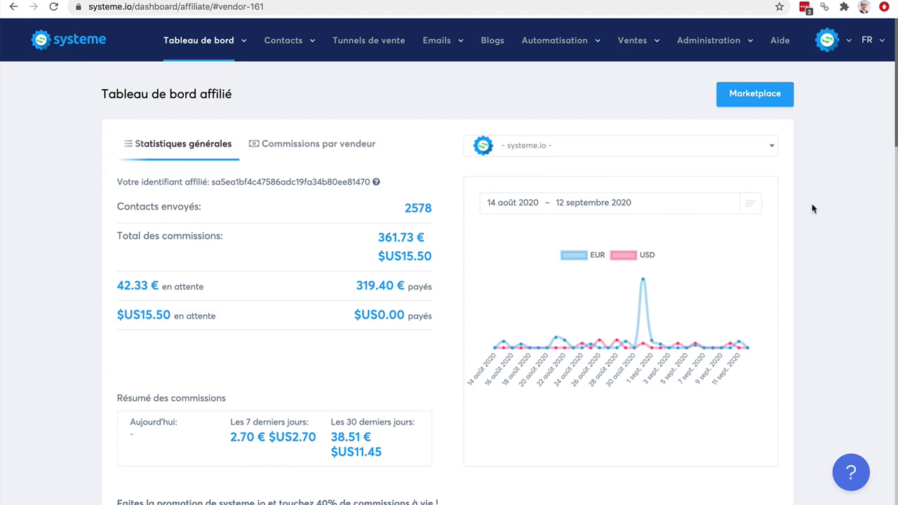
Look through the affiliate dashboard as far as the marketplace offers and highlight the paid commissions in euros.
scroll(813, 208, down, 3)
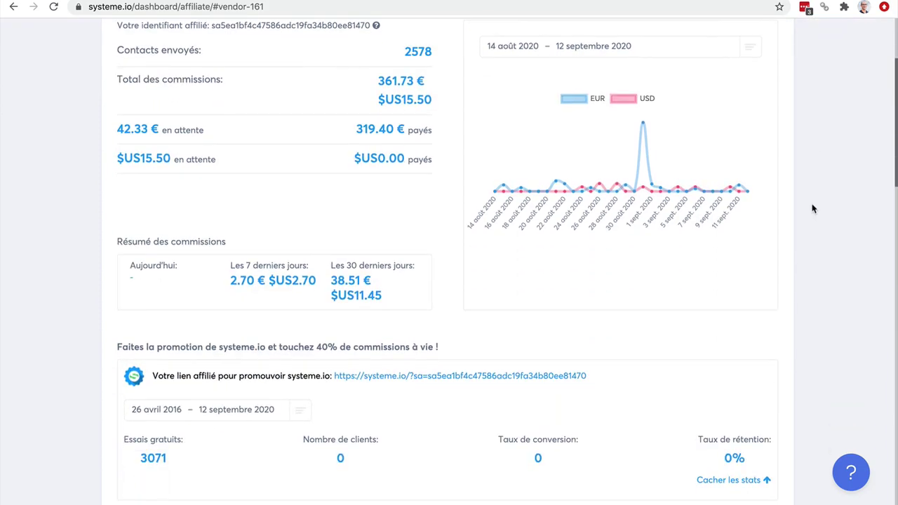
scroll(813, 209, down, 4)
scroll(813, 208, down, 3)
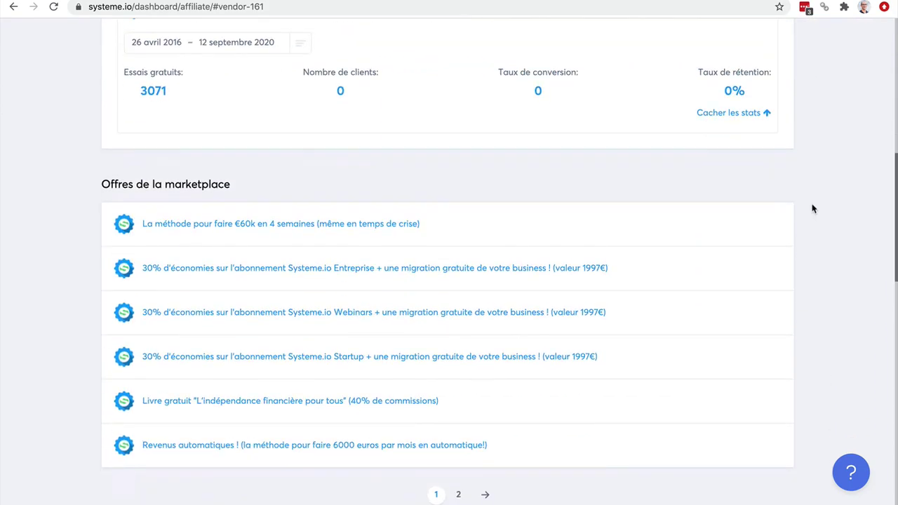
scroll(812, 208, up, 10)
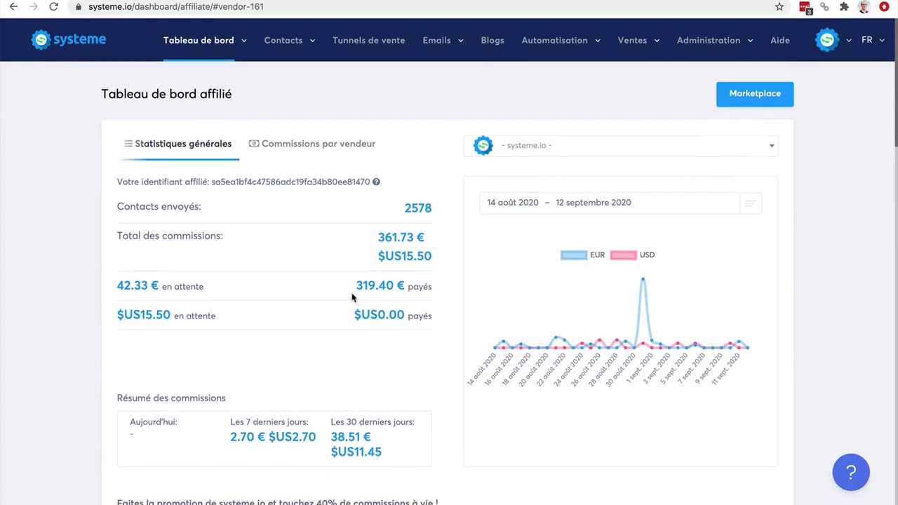
drag(357, 283, 379, 284)
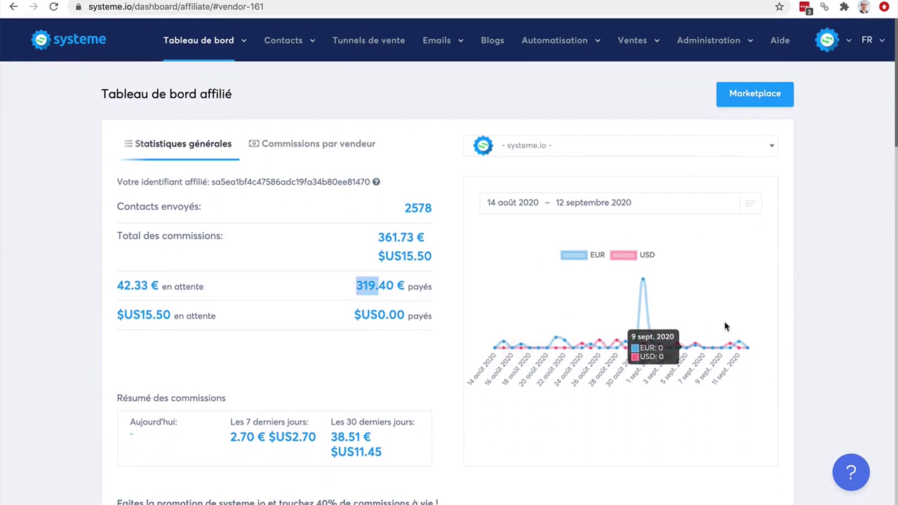
click(843, 299)
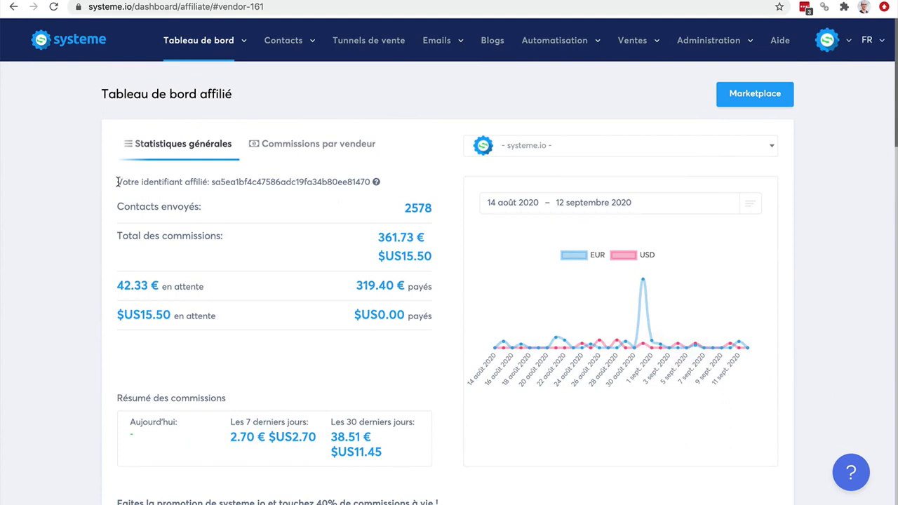
Highlight the affiliate identifier in the dashboard's general statistics.
drag(117, 182, 295, 190)
click(329, 197)
double_click(315, 183)
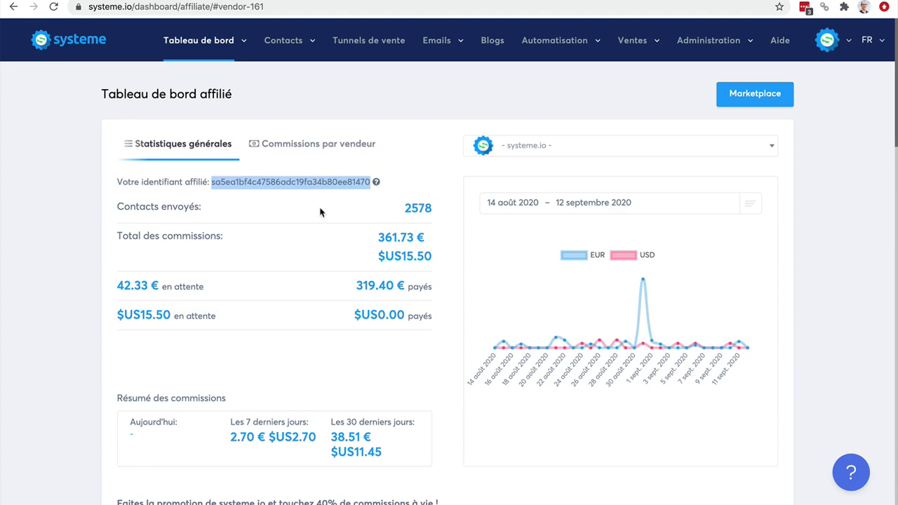
scroll(321, 211, down, 3)
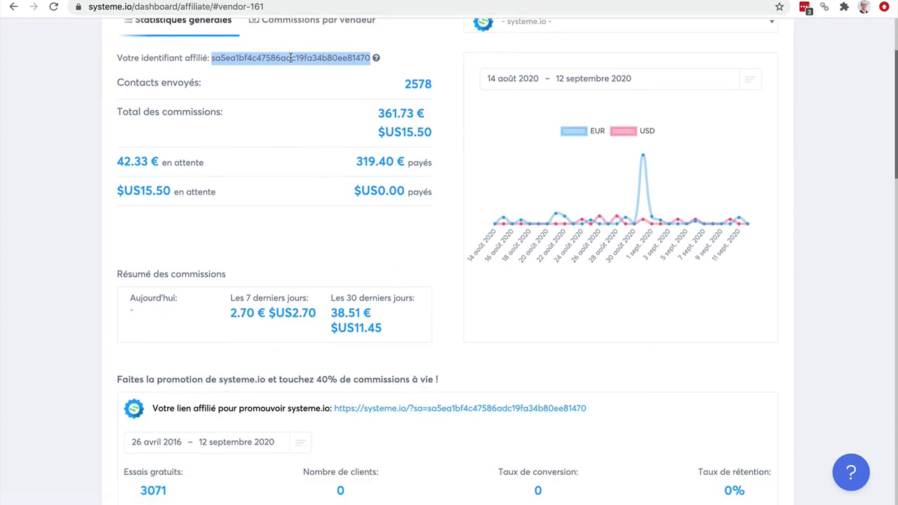
scroll(291, 58, up, 3)
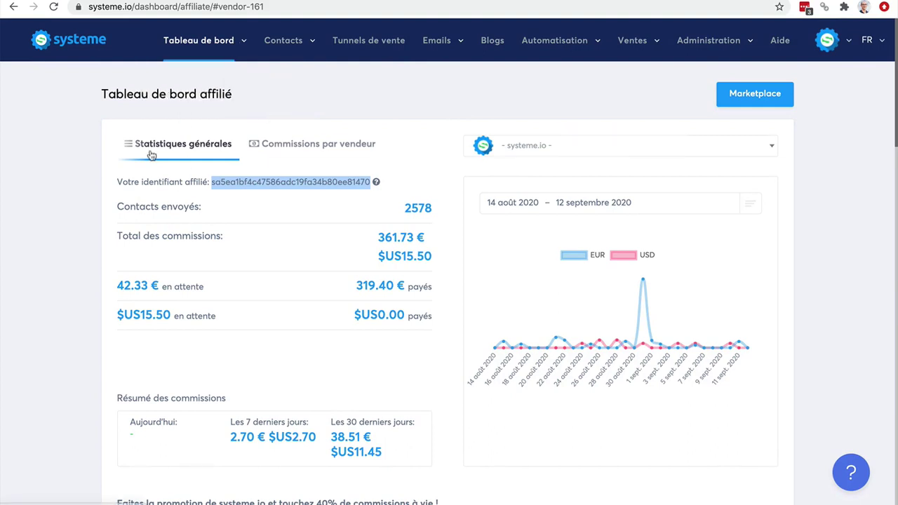
Compare the affiliate identifier with the systeme.io promotion link and check the help for the identifier.
scroll(286, 255, down, 4)
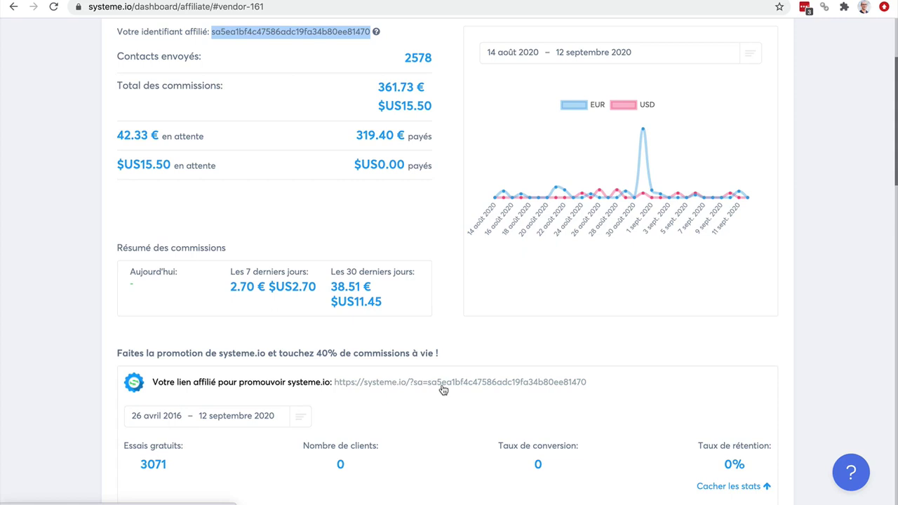
scroll(443, 389, up, 3)
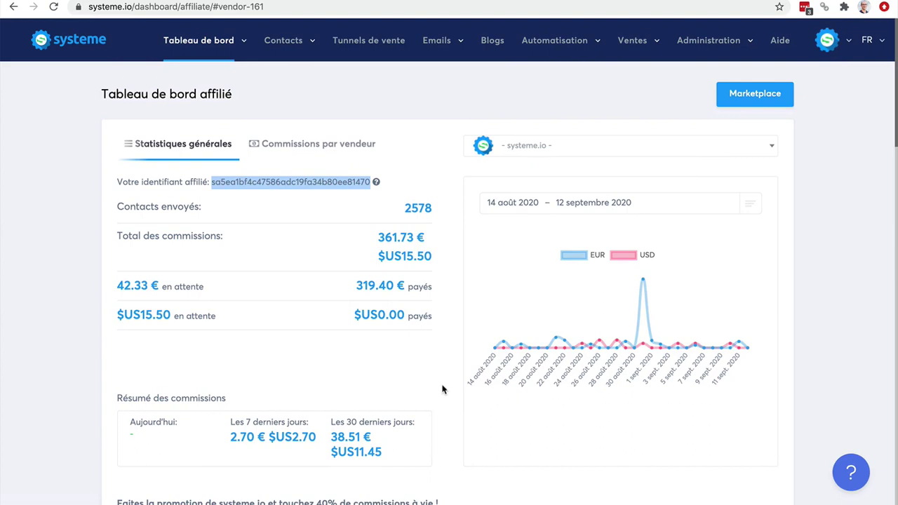
scroll(443, 389, down, 3)
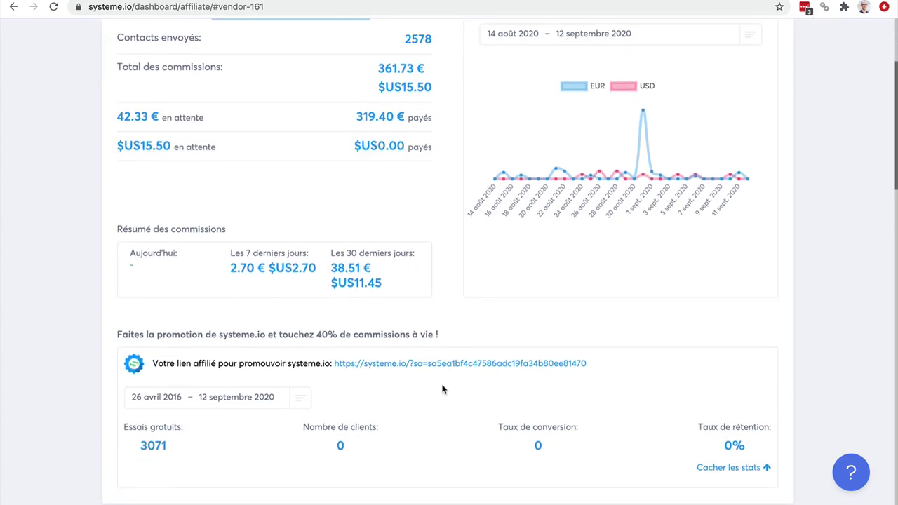
scroll(445, 389, up, 2)
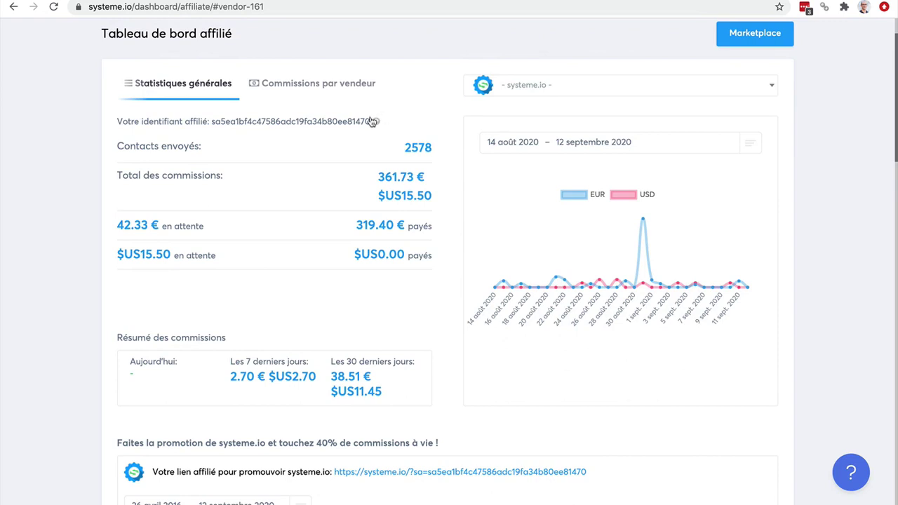
click(375, 124)
scroll(379, 126, up, 2)
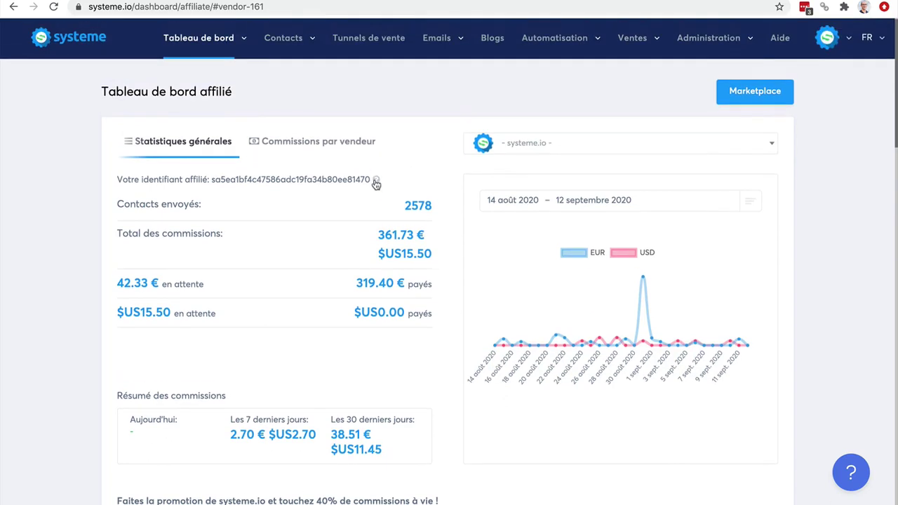
mouse_move(376, 183)
Highlight the affiliate parameter at the end of the systeme.io promotion link.
scroll(356, 223, down, 2)
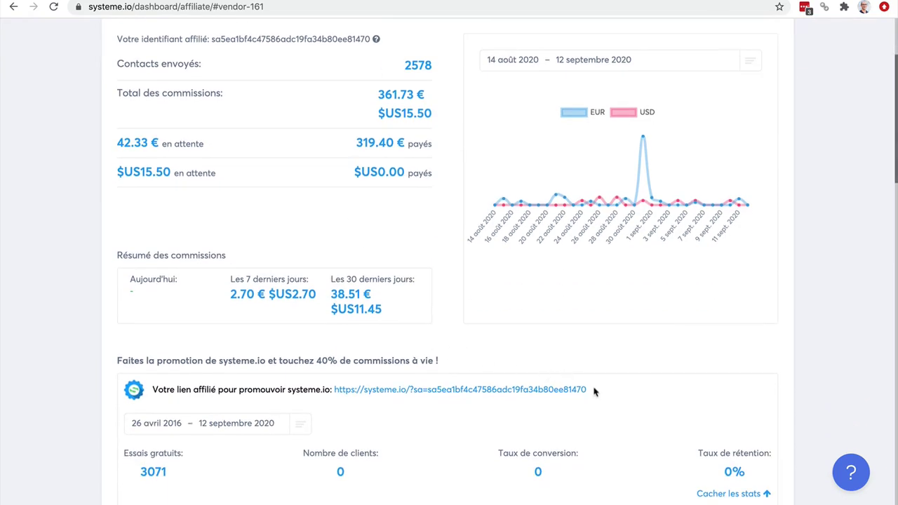
drag(594, 391, 410, 390)
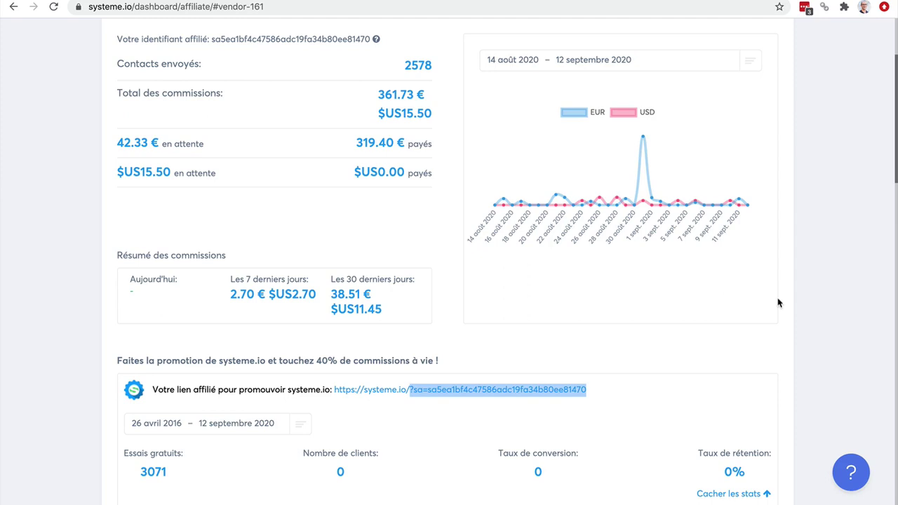
scroll(777, 302, up, 4)
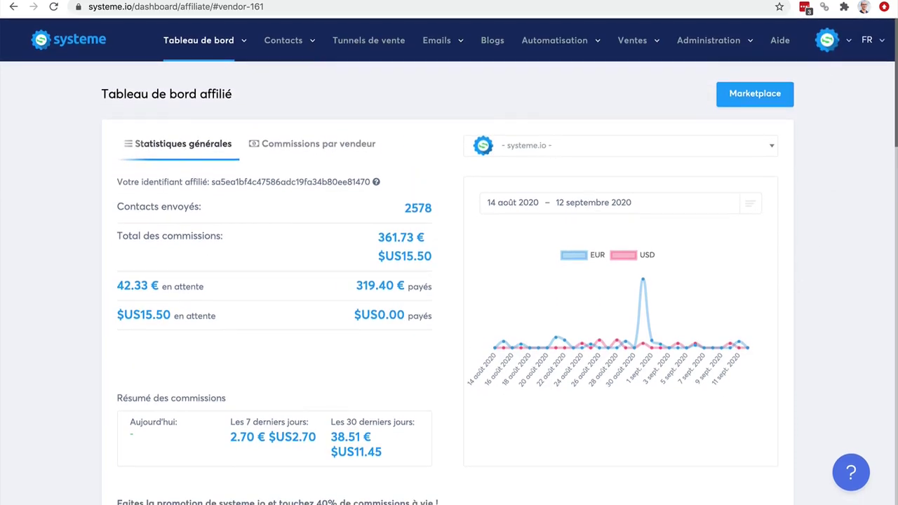
Open the French systeme.io marketplace and browse its first page of offers.
click(845, 1)
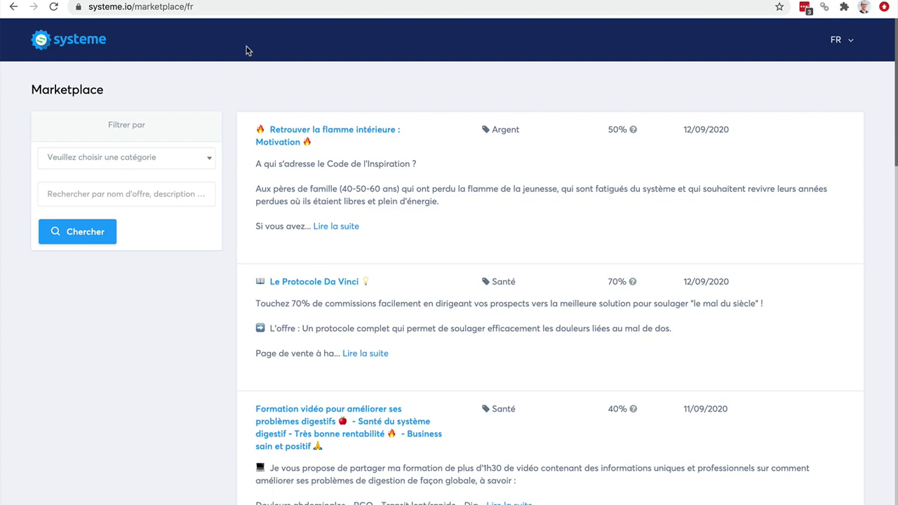
scroll(835, 171, down, 3)
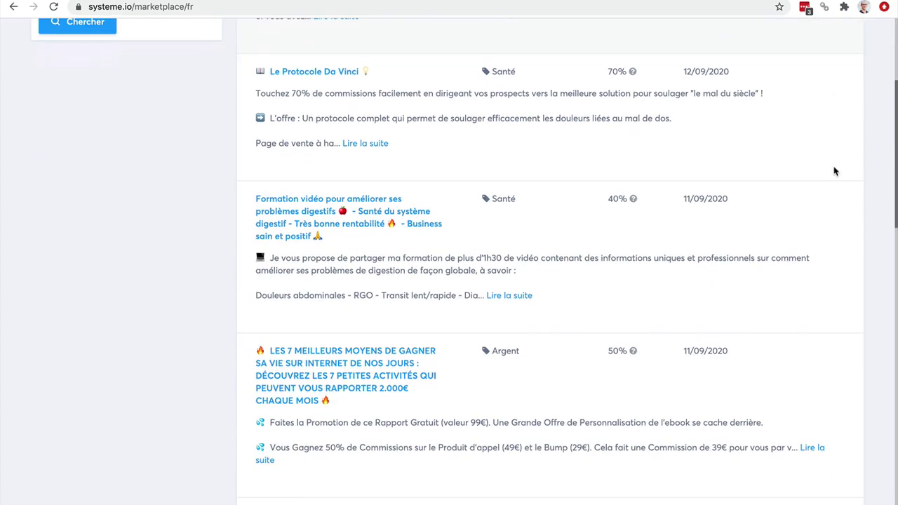
scroll(835, 171, down, 2)
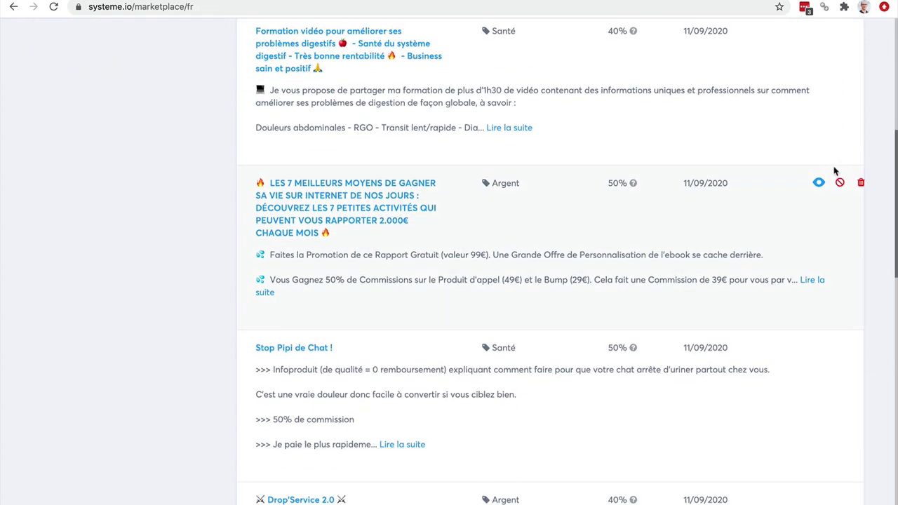
scroll(835, 171, down, 2)
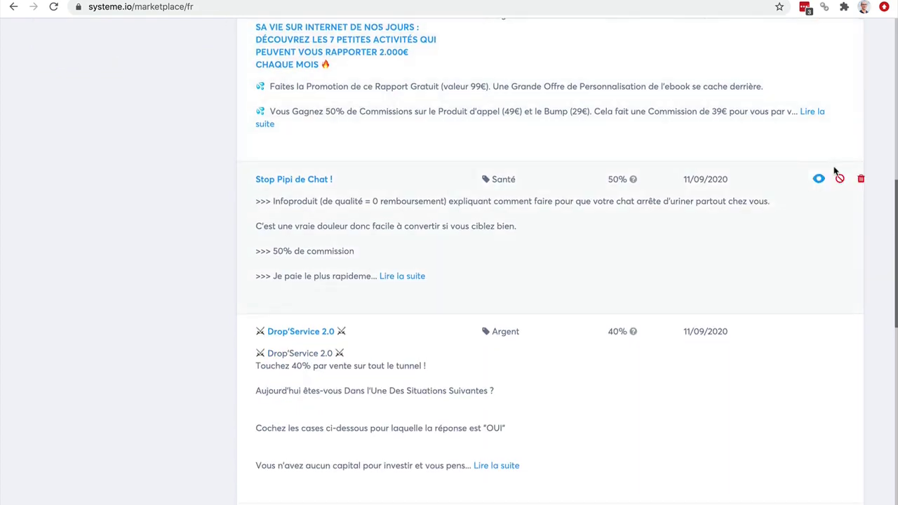
scroll(835, 171, down, 5)
scroll(835, 171, down, 2)
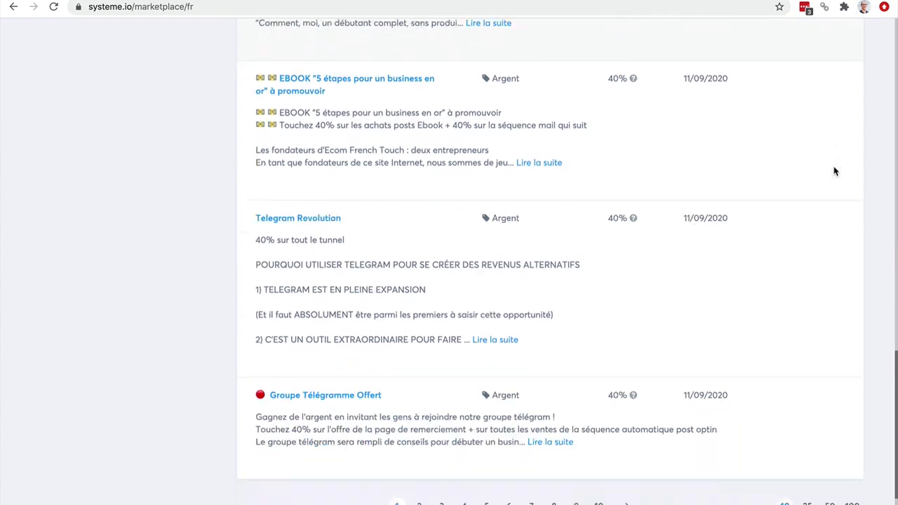
scroll(835, 171, up, 10)
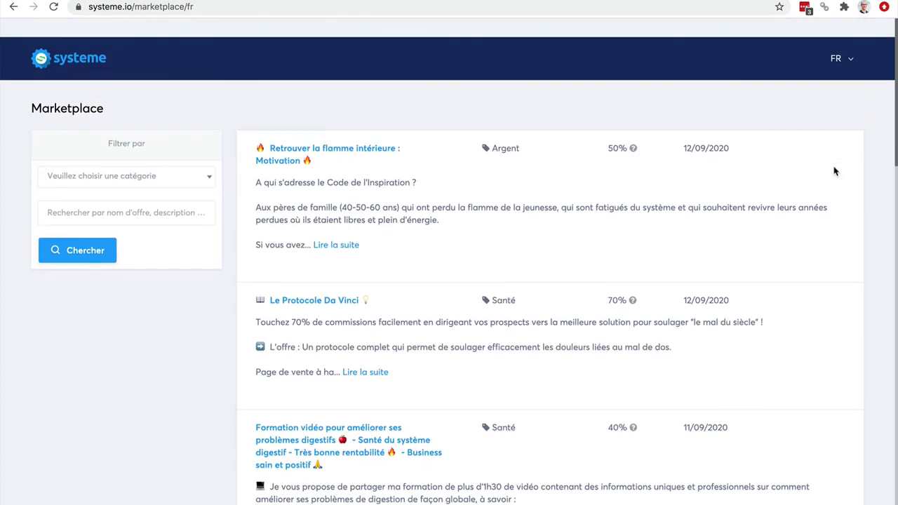
Search the marketplace offers for "amacker".
click(155, 193)
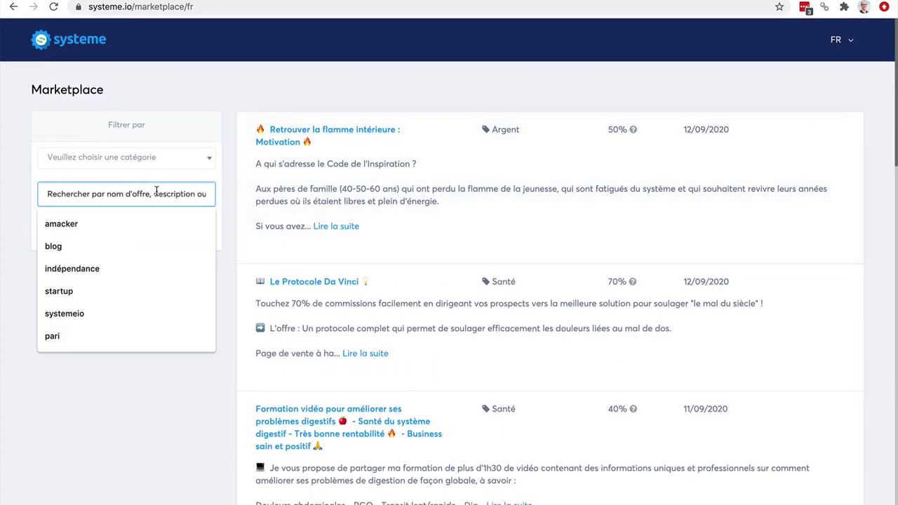
click(128, 226)
click(90, 233)
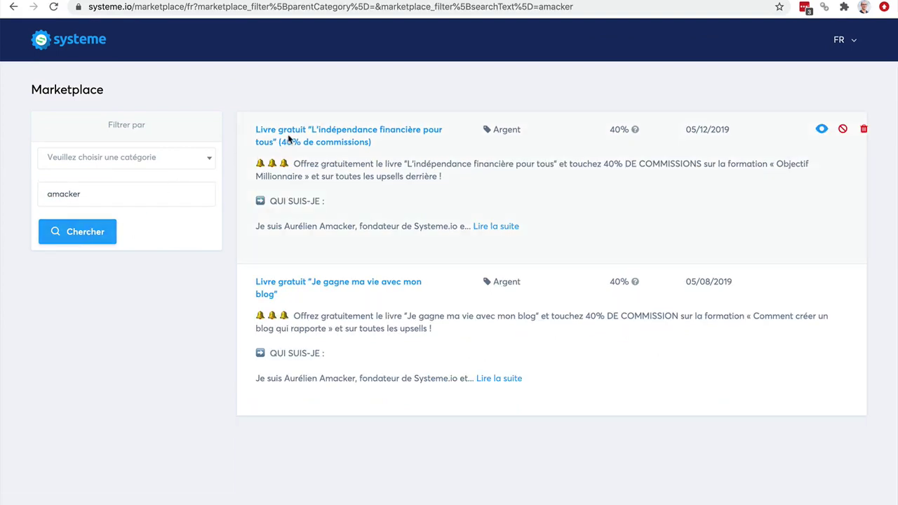
Open the marketplace offer for the free book "L'indépendance financière pour tous" and view its affiliate links.
click(295, 139)
click(368, 131)
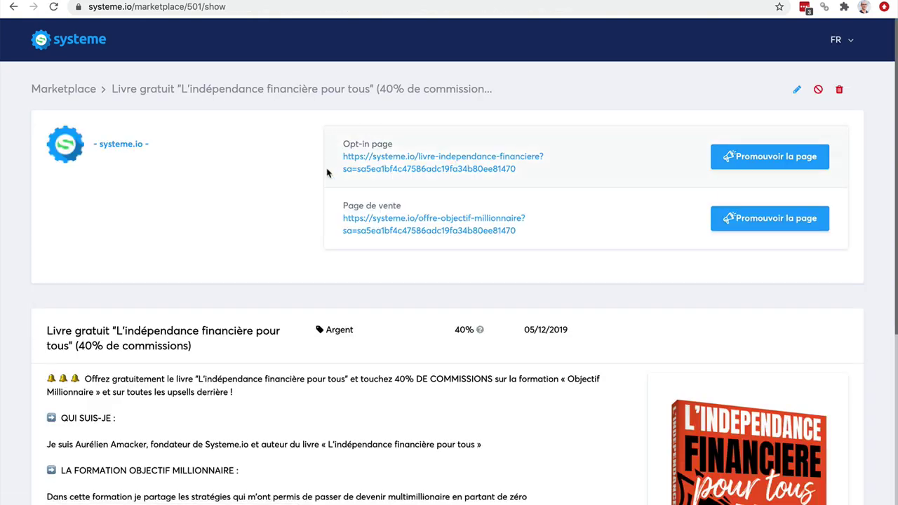
scroll(327, 174, down, 2)
scroll(327, 173, up, 2)
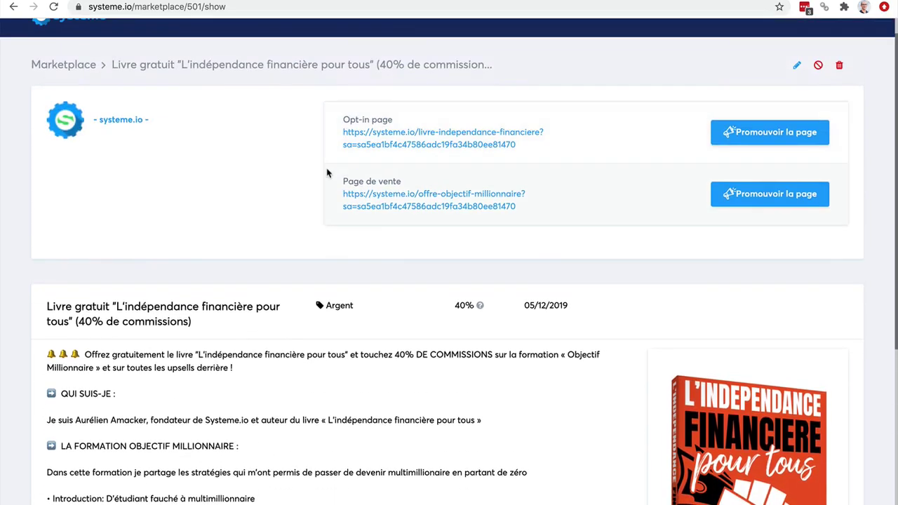
Open the book offer's opt-in page link in a new browser tab, view it, and return to the offer.
right_click(445, 137)
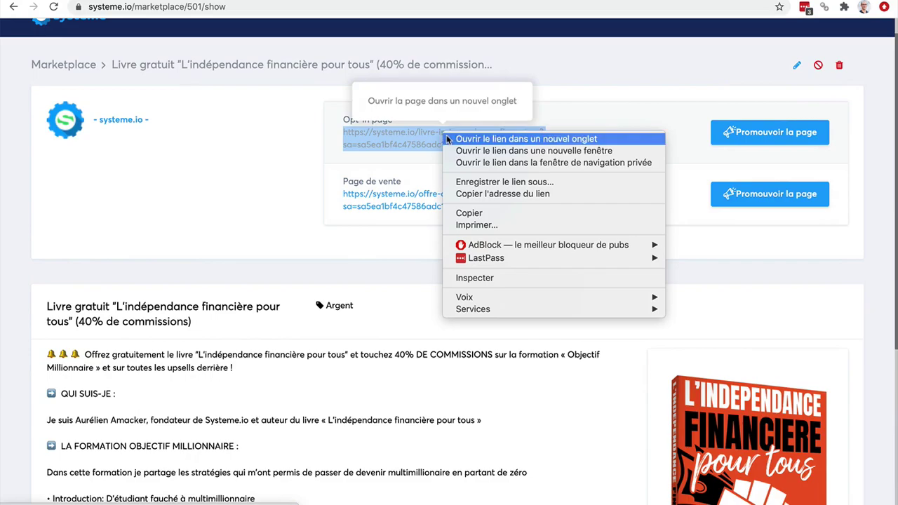
click(449, 139)
key(ctrl+Tab)
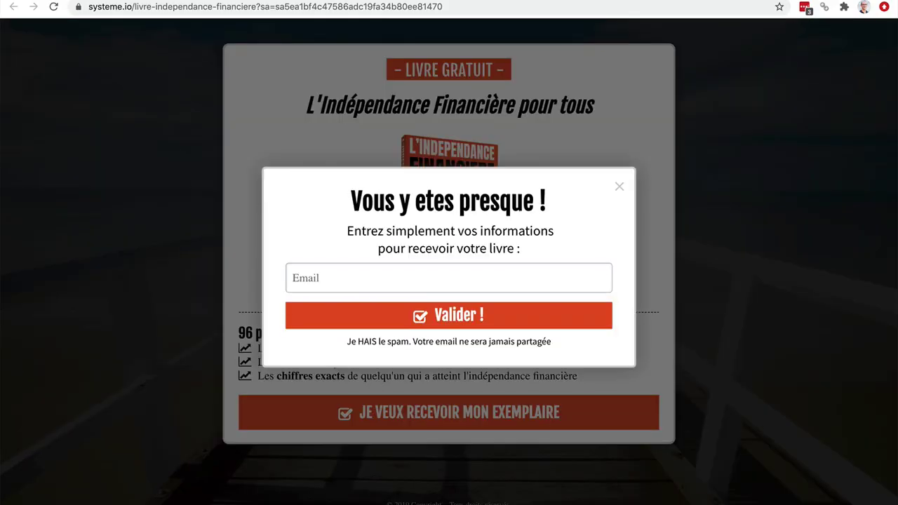
key(ctrl+shift+Tab)
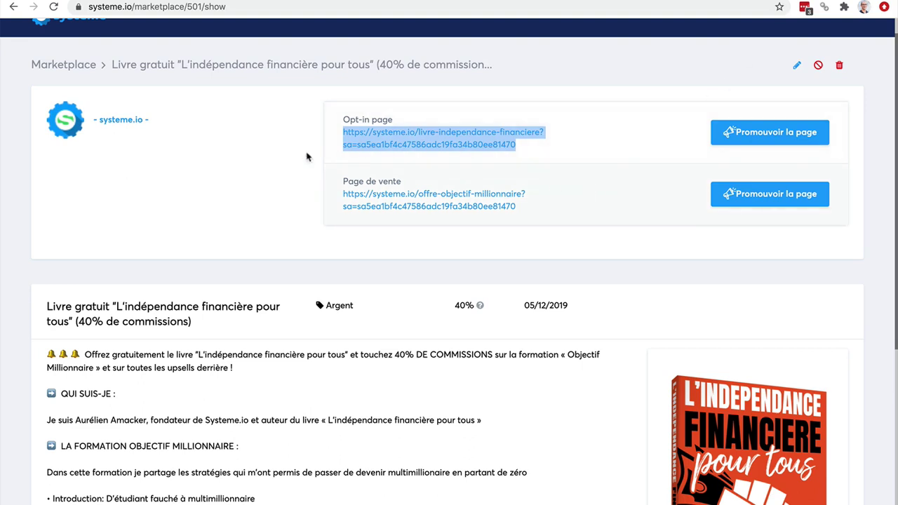
Copy the address of the book offer's opt-in page affiliate link.
click(215, 146)
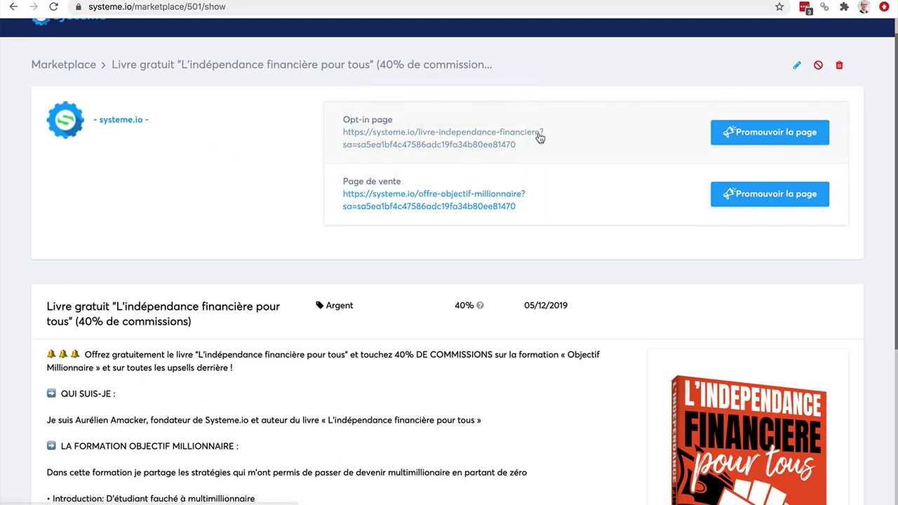
right_click(383, 146)
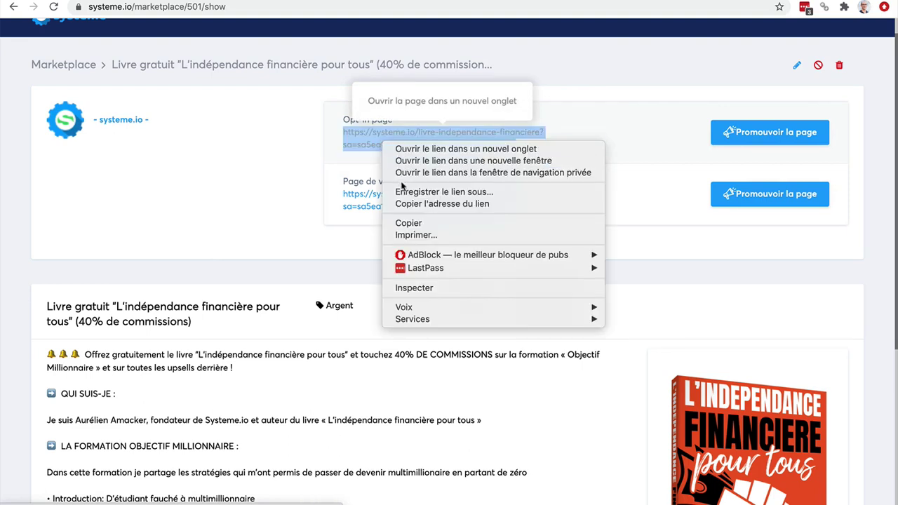
click(442, 203)
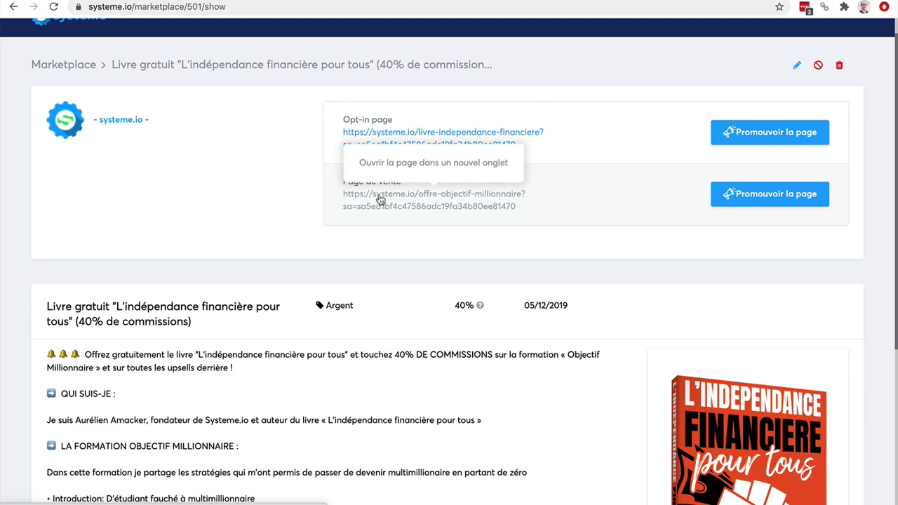
Read through the description of the free book offer and return to its promotion links.
scroll(297, 184, down, 3)
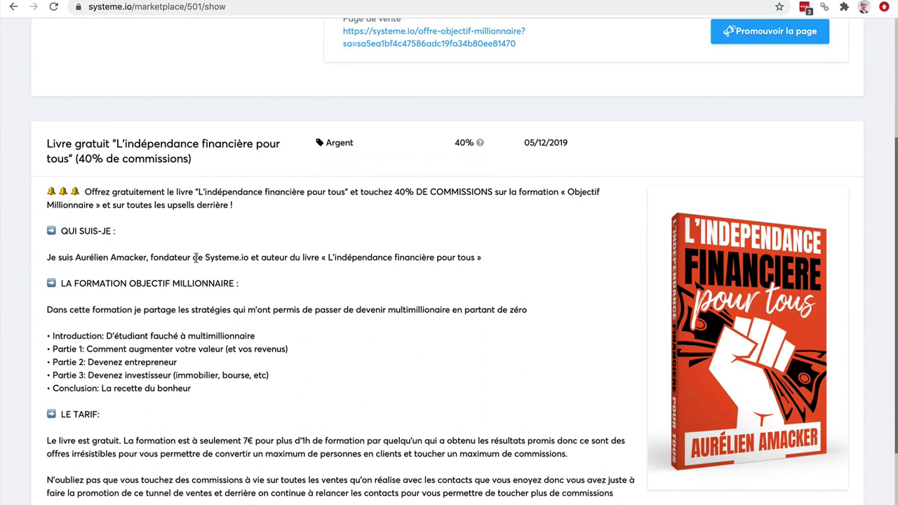
scroll(195, 257, down, 2)
scroll(200, 257, up, 5)
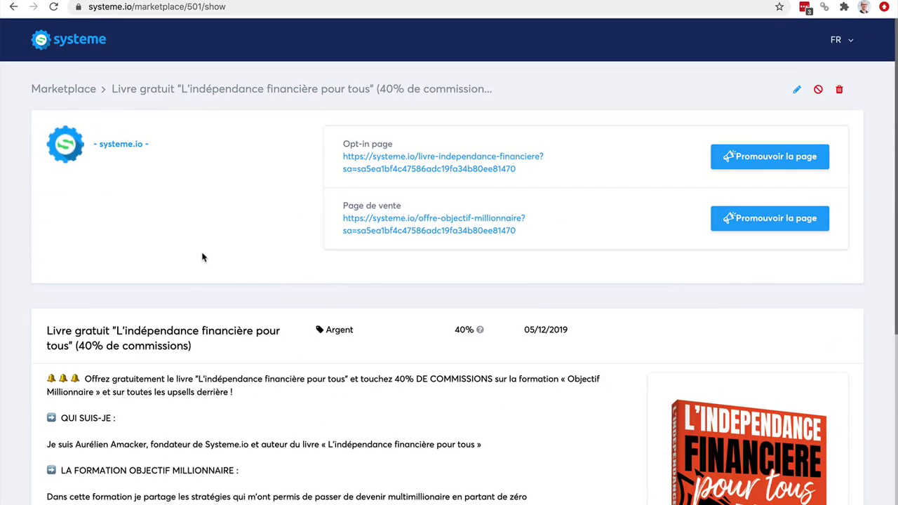
Open the systeme.io vendor profile and highlight its membership date, number of affiliates and total commissions paid.
click(116, 147)
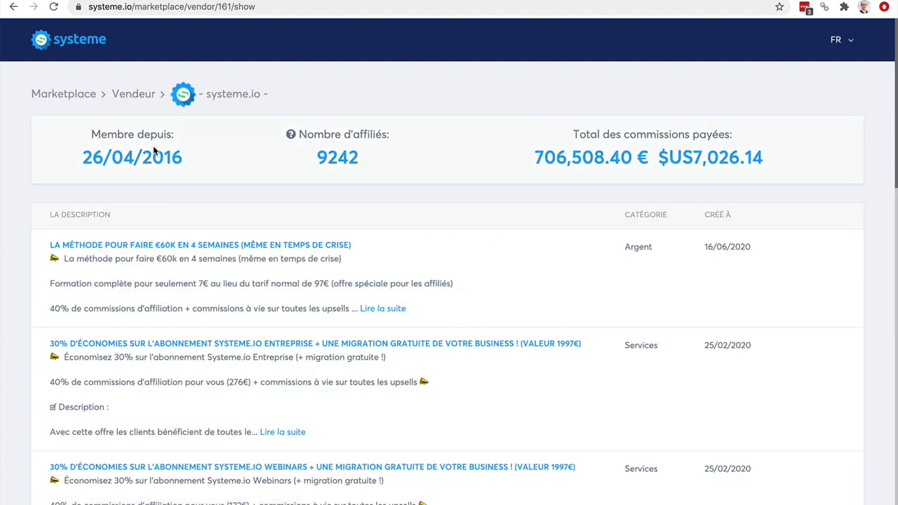
drag(94, 160, 176, 159)
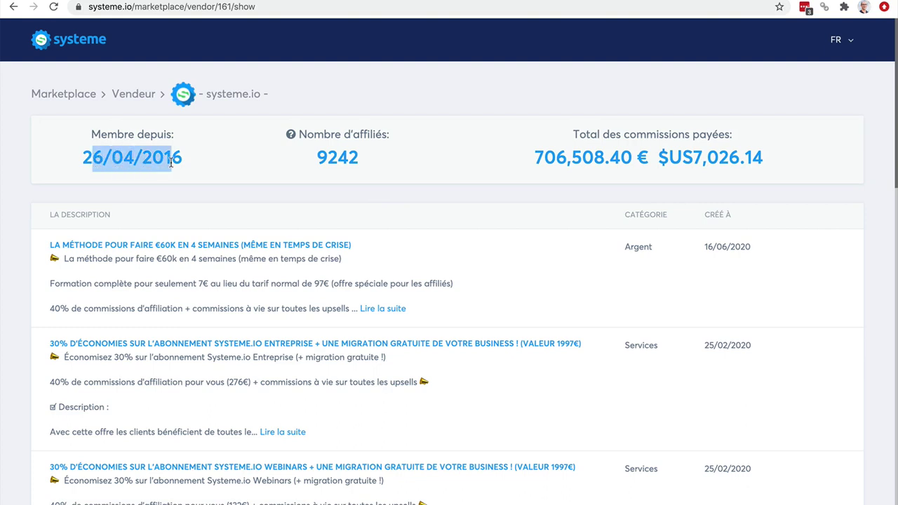
drag(327, 159, 358, 159)
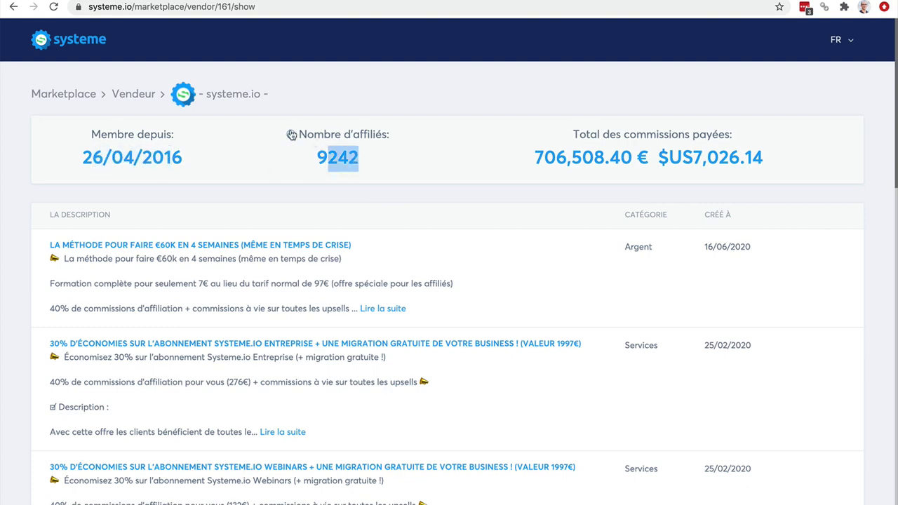
click(343, 98)
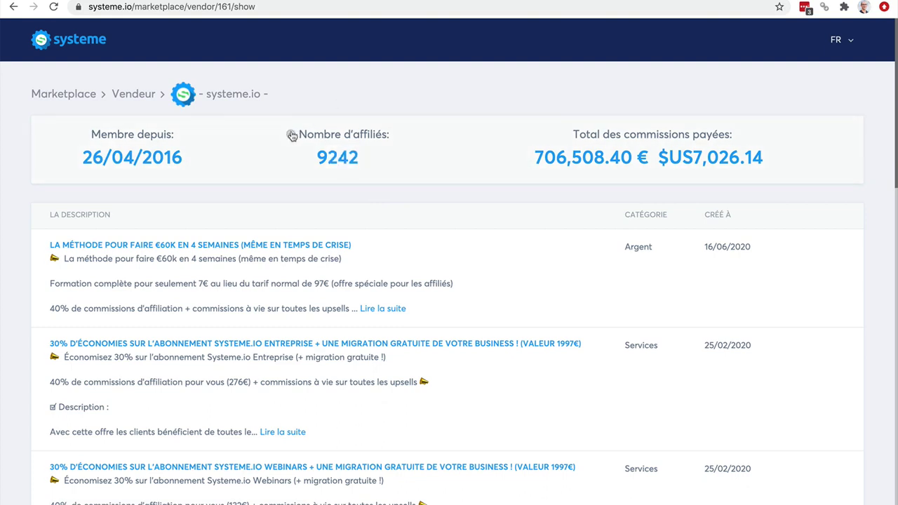
mouse_move(292, 139)
drag(535, 157, 644, 157)
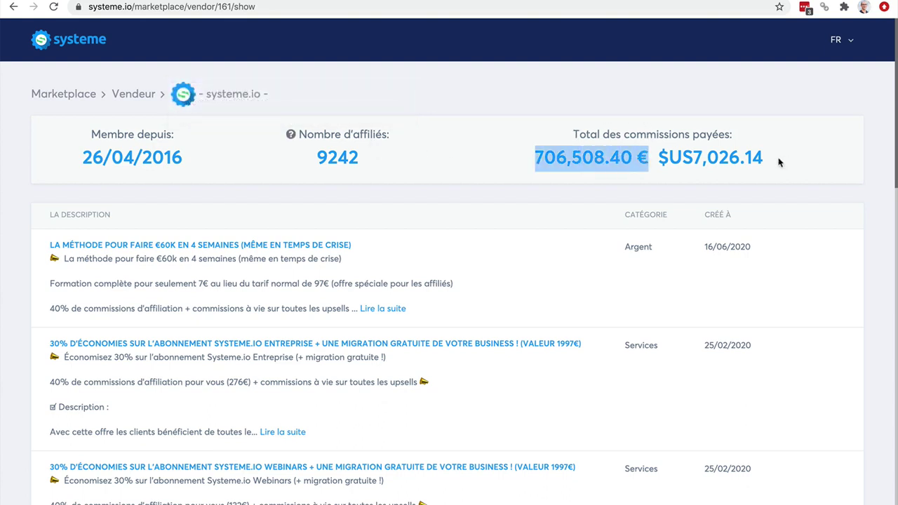
drag(777, 160, 544, 151)
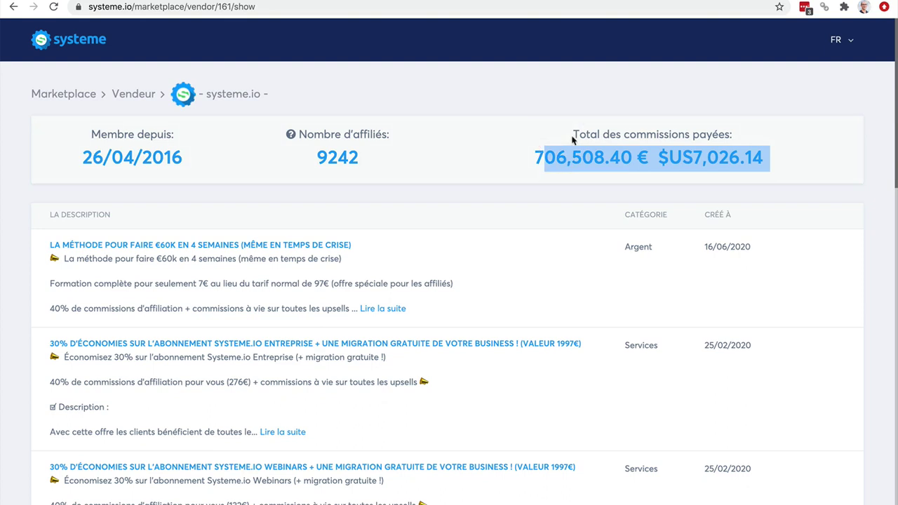
click(527, 111)
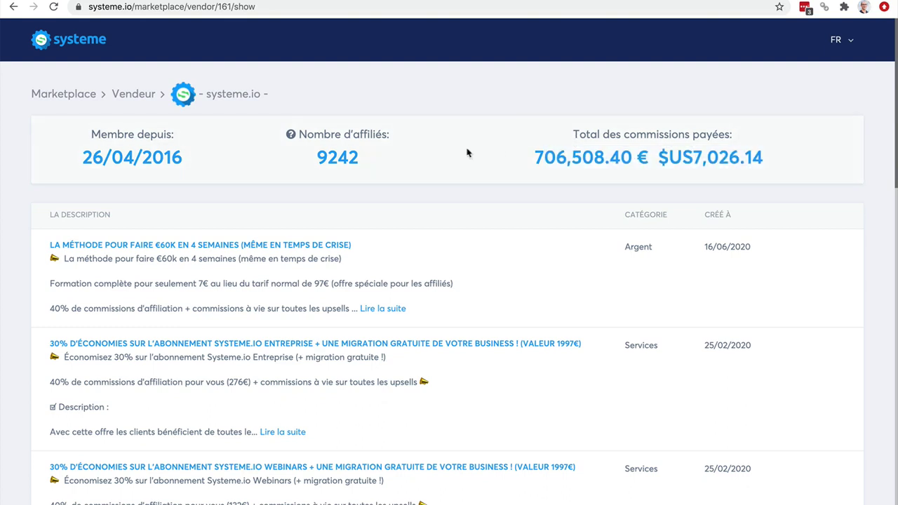
Browse the vendor's offers and open the one with 30% off the Systeme.io Startup subscription.
scroll(414, 158, down, 3)
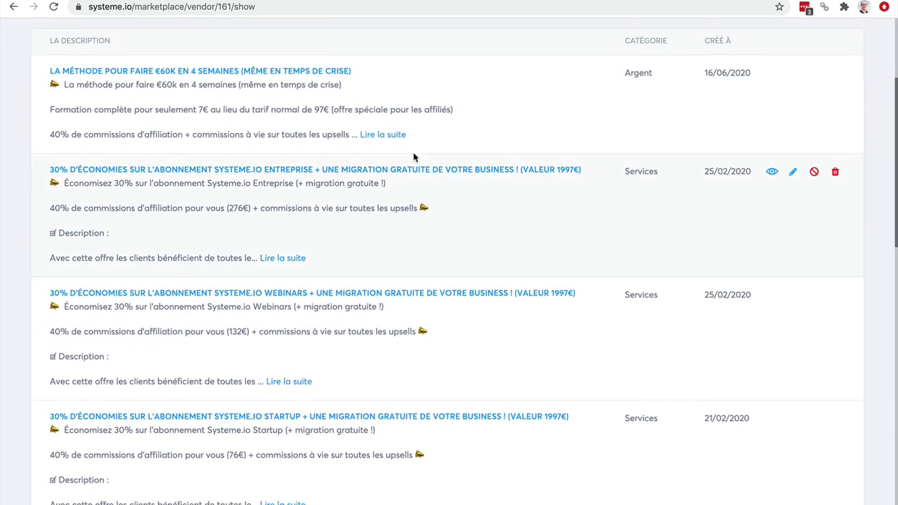
scroll(414, 157, down, 2)
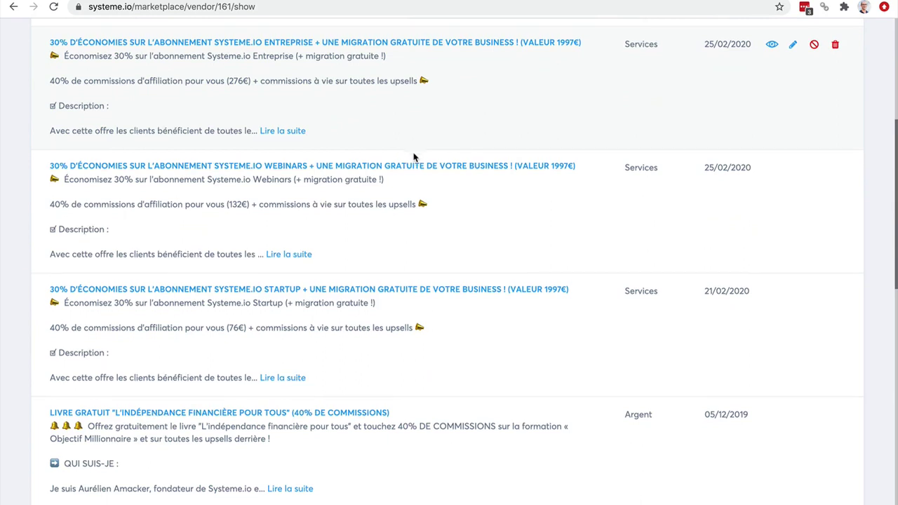
scroll(414, 158, down, 1)
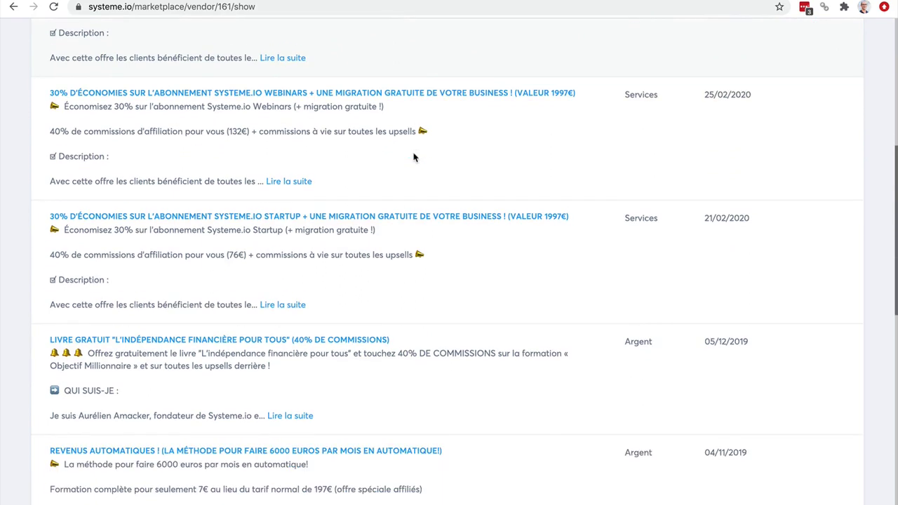
click(154, 222)
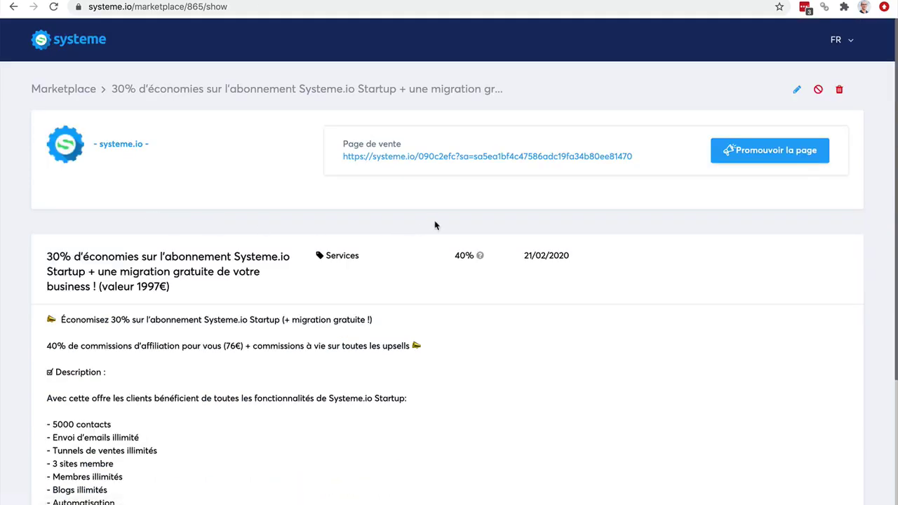
Highlight the commission percentage and the commission amount in euros in the Systeme.io Startup offer.
scroll(435, 226, down, 1)
scroll(435, 225, down, 1)
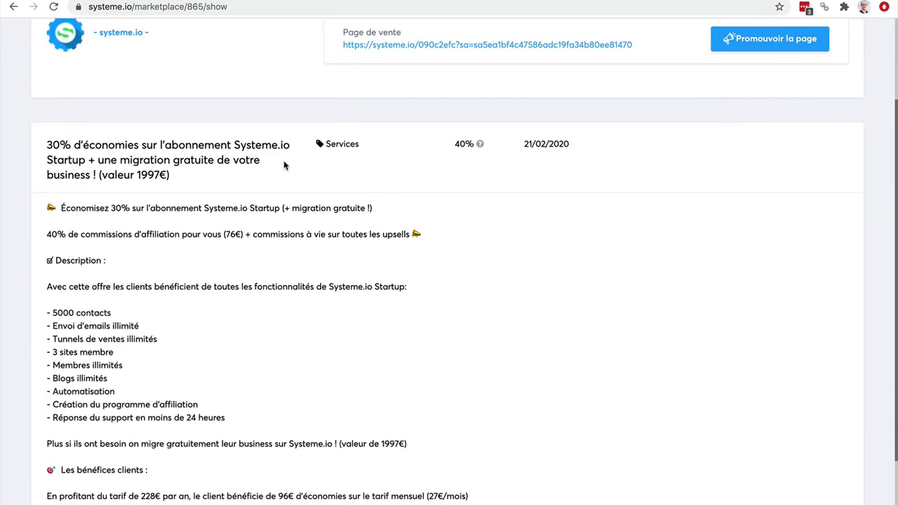
drag(455, 144, 475, 145)
drag(225, 234, 236, 234)
scroll(457, 263, down, 1)
scroll(457, 261, up, 3)
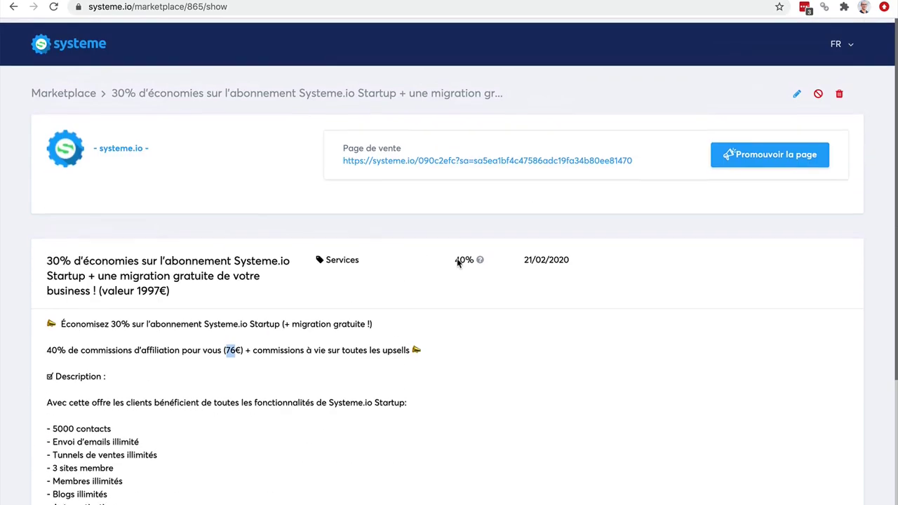
Go back to the vendor's offer list, then switch to the mind map to review the "Actions à faire aujourd'hui" branch.
click(12, 7)
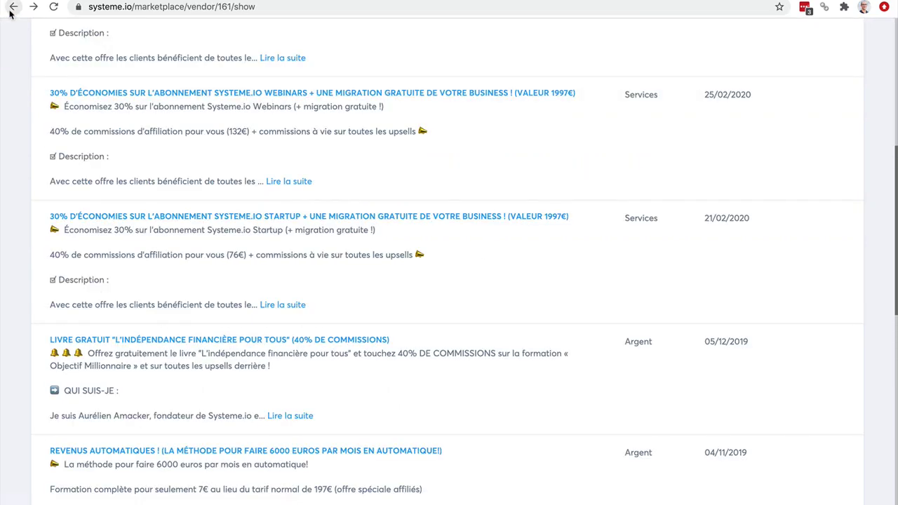
key(super+Tab)
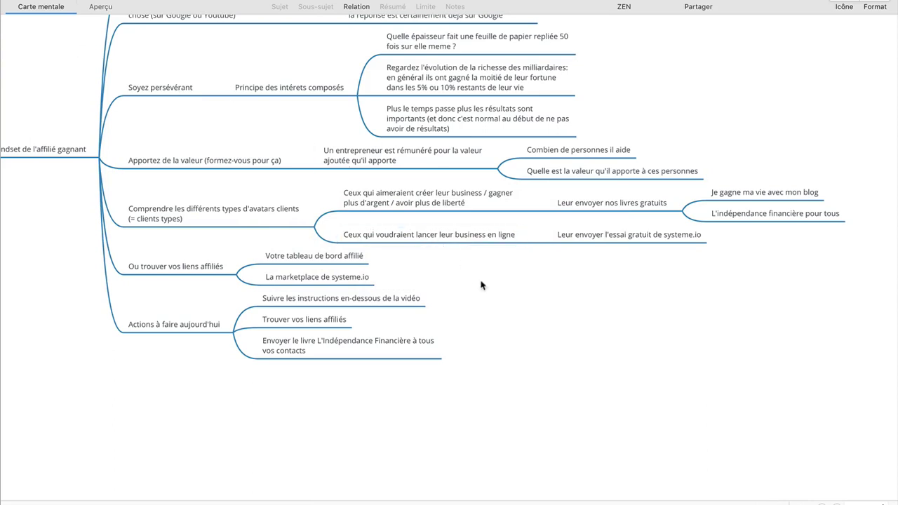
scroll(481, 285, down, 1)
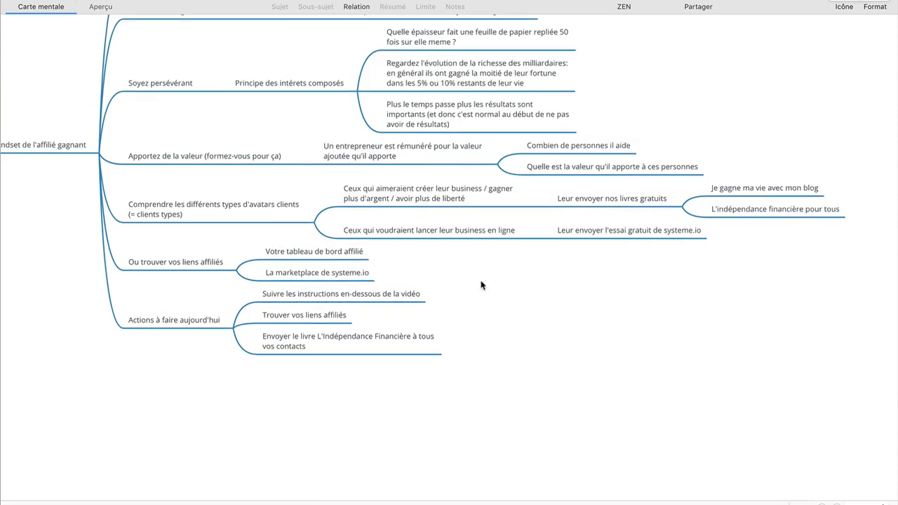